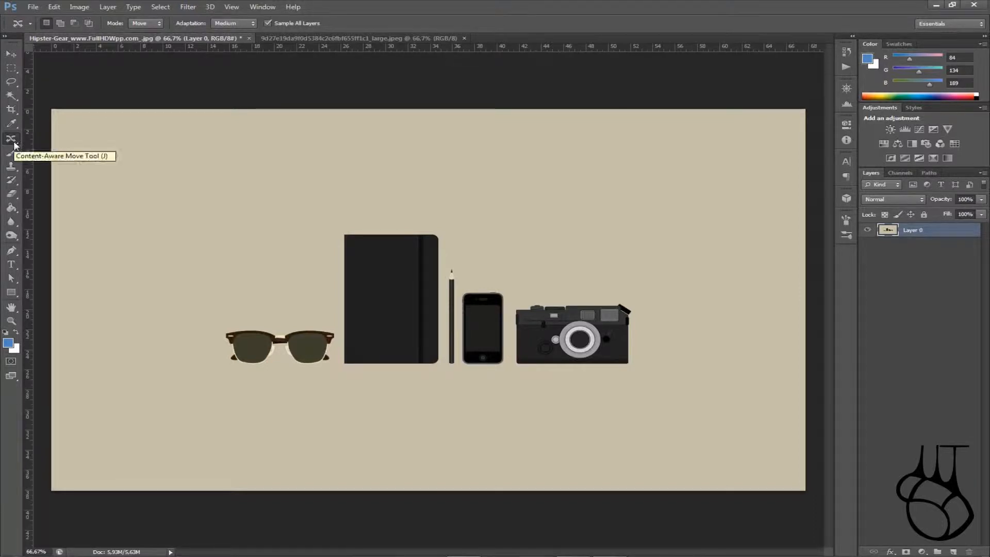
# Step: Browse the healing tools and activate the Content-Aware Move tool
pyautogui.rightClick(12, 139)
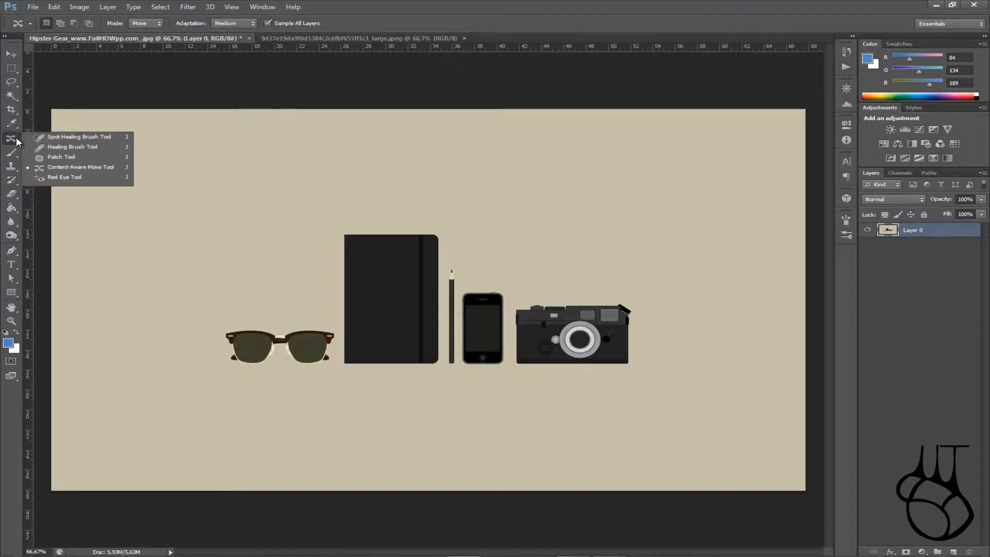
pyautogui.click(91, 166)
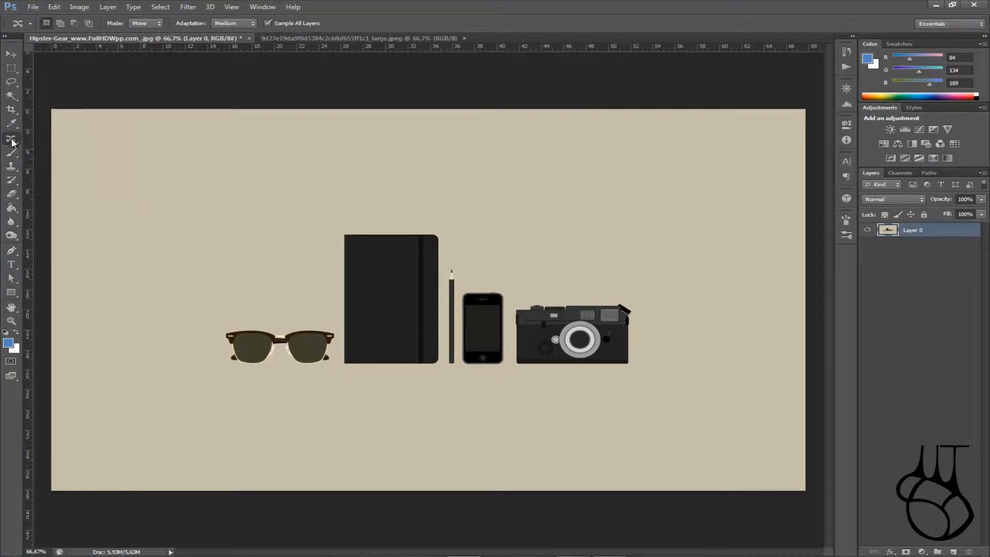
pyautogui.rightClick(11, 139)
pyautogui.click(49, 138)
pyautogui.rightClick(12, 140)
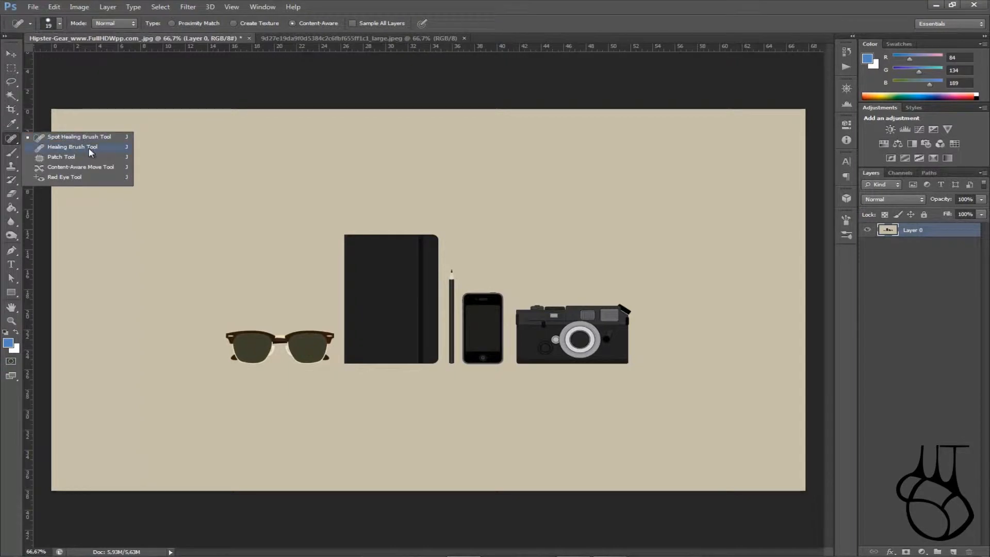
pyautogui.click(109, 180)
pyautogui.rightClick(17, 140)
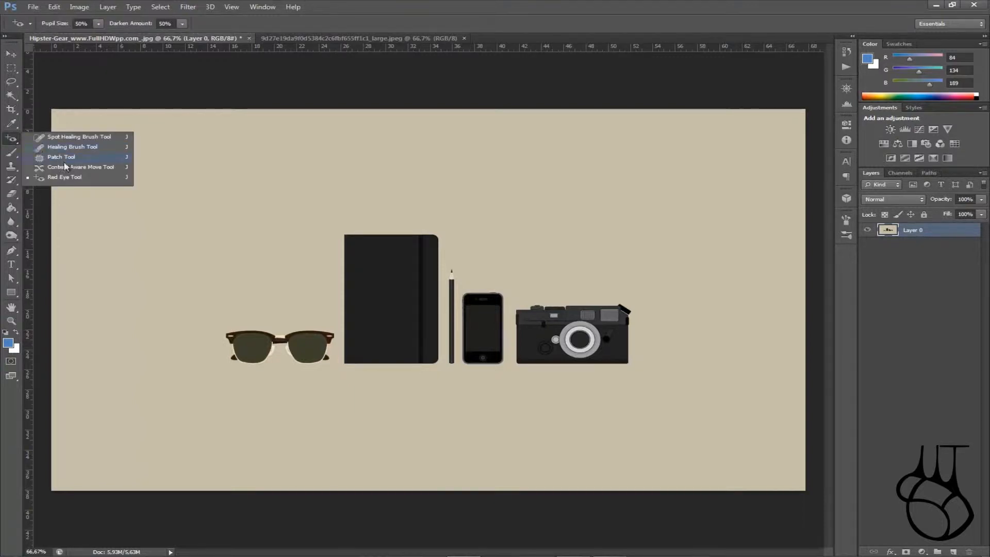
pyautogui.click(7, 141)
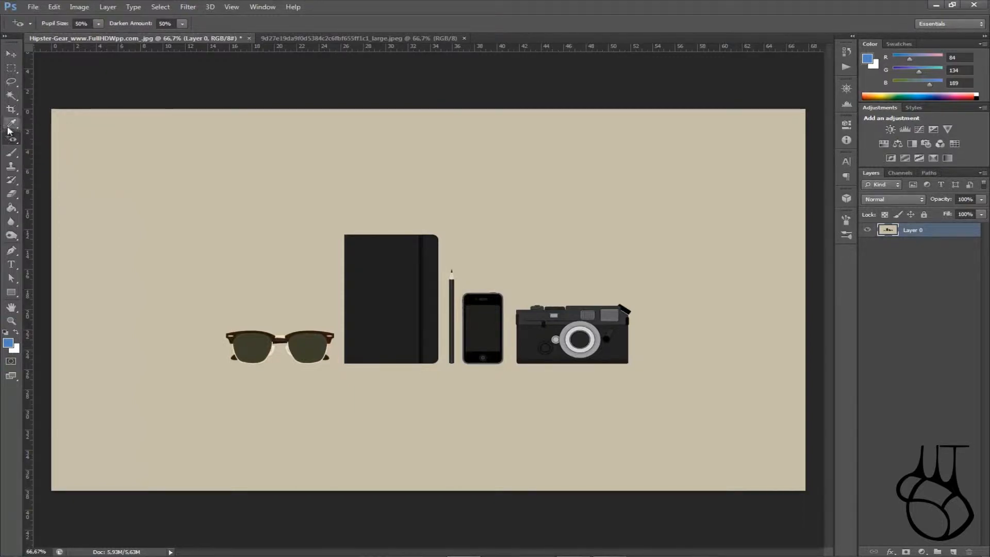
pyautogui.rightClick(14, 140)
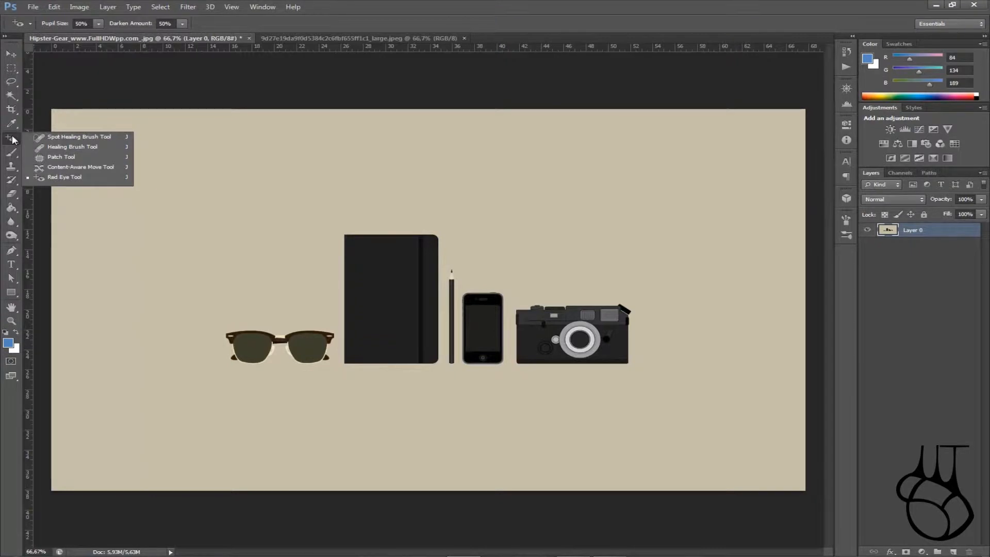
pyautogui.click(75, 167)
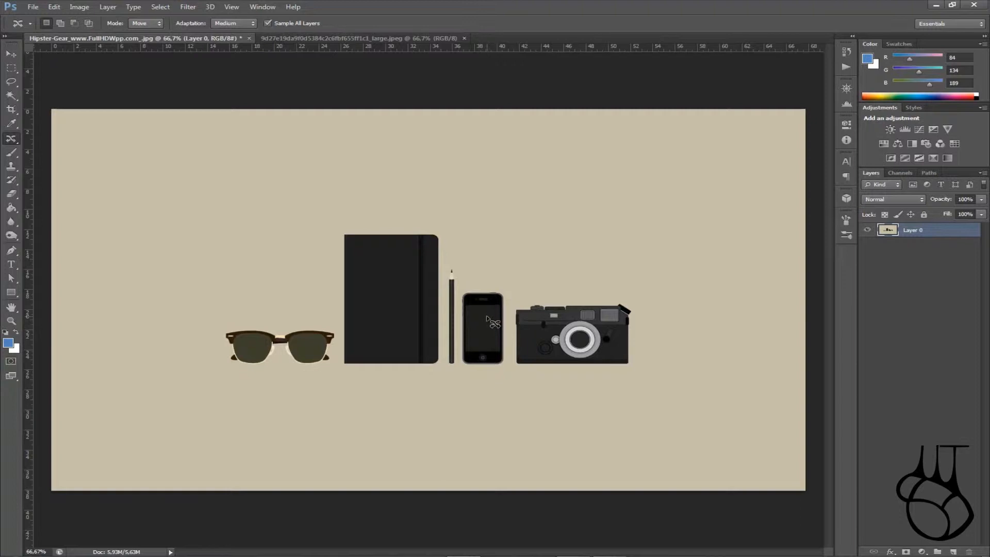
pyautogui.scroll(3, 487, 318)
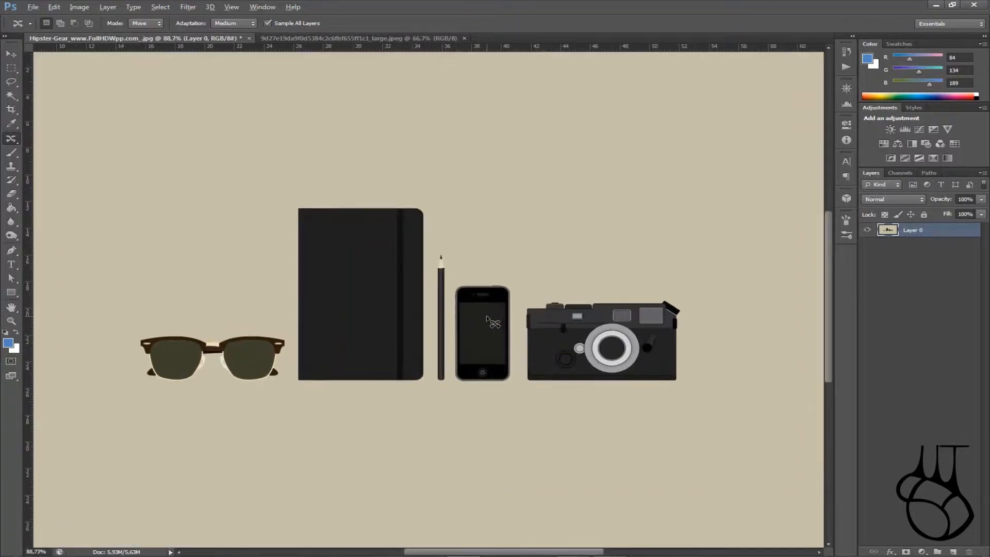
pyautogui.scroll(2, 486, 317)
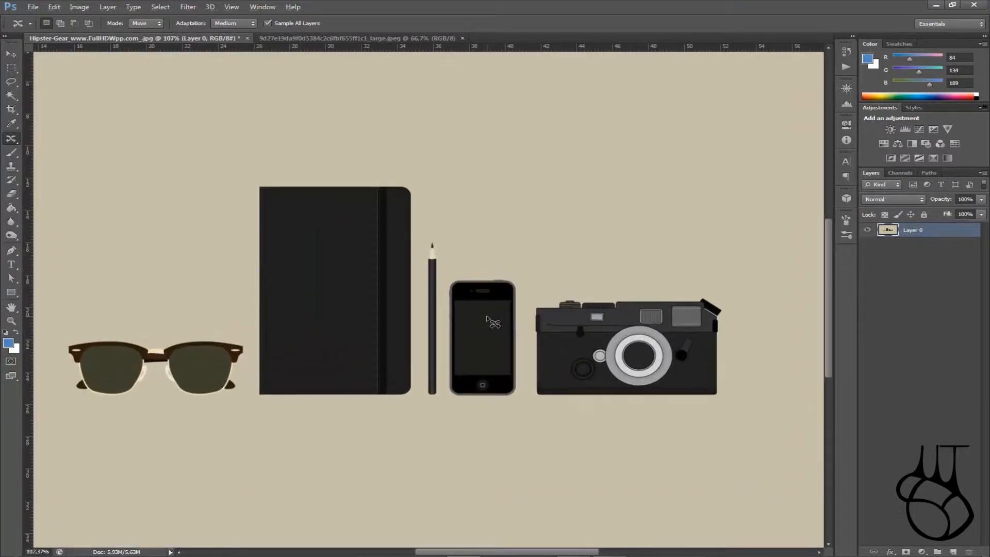
pyautogui.scroll(-3, 487, 318)
pyautogui.scroll(-2, 486, 319)
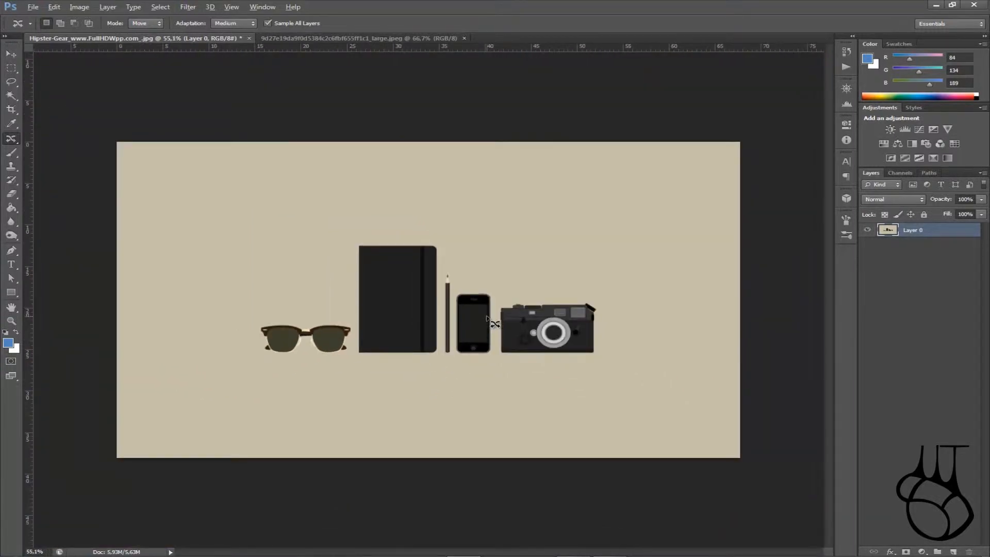
pyautogui.scroll(1, 487, 315)
pyautogui.scroll(1, 488, 317)
pyautogui.scroll(1, 488, 323)
pyautogui.scroll(-2, 494, 316)
pyautogui.scroll(2, 514, 285)
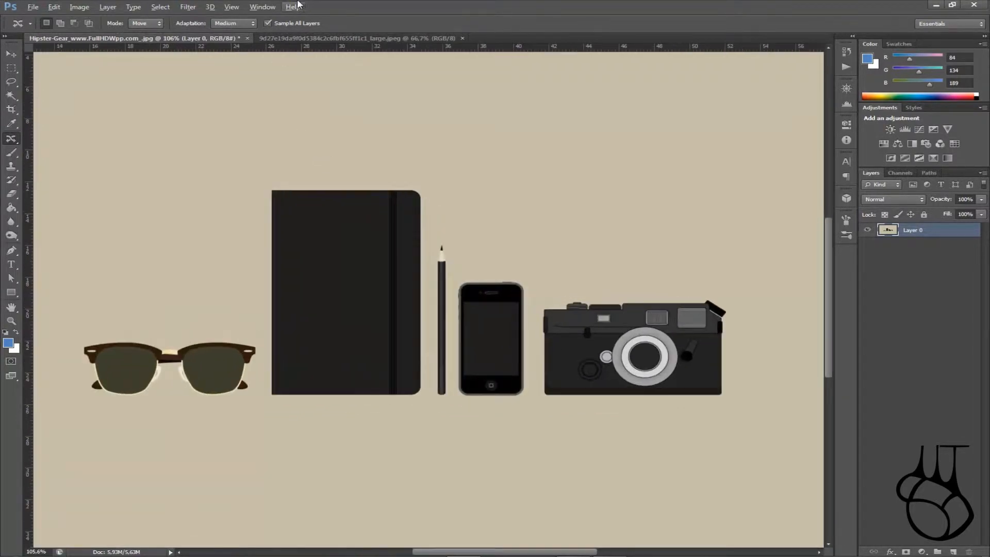
pyautogui.click(314, 38)
pyautogui.click(230, 39)
pyautogui.scroll(1, 503, 284)
pyautogui.scroll(1, 502, 284)
pyautogui.scroll(-2, 503, 283)
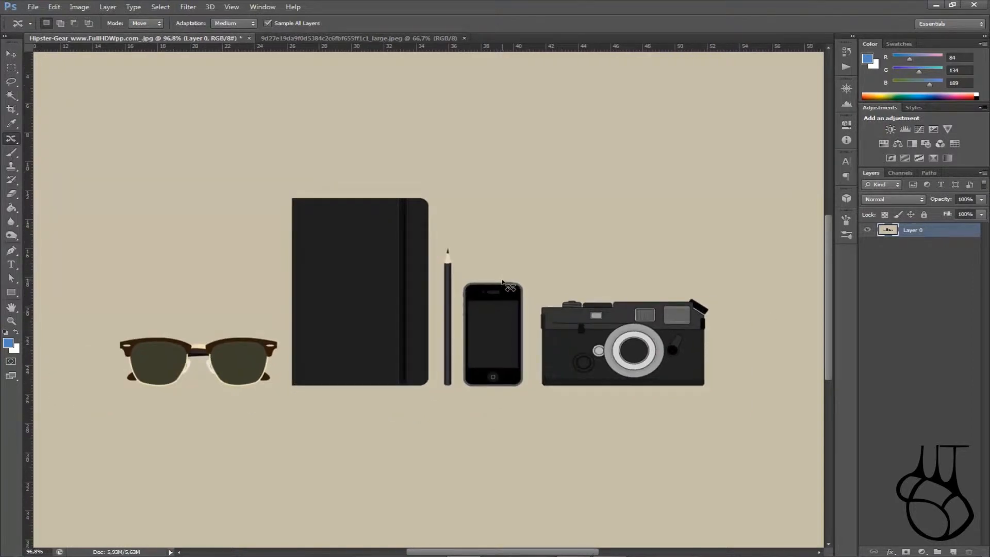
pyautogui.press('alt')
# Step: Outline the phone with the Content-Aware Move tool, move it to the right of the camera and deselect it
pyautogui.rightClick(8, 146)
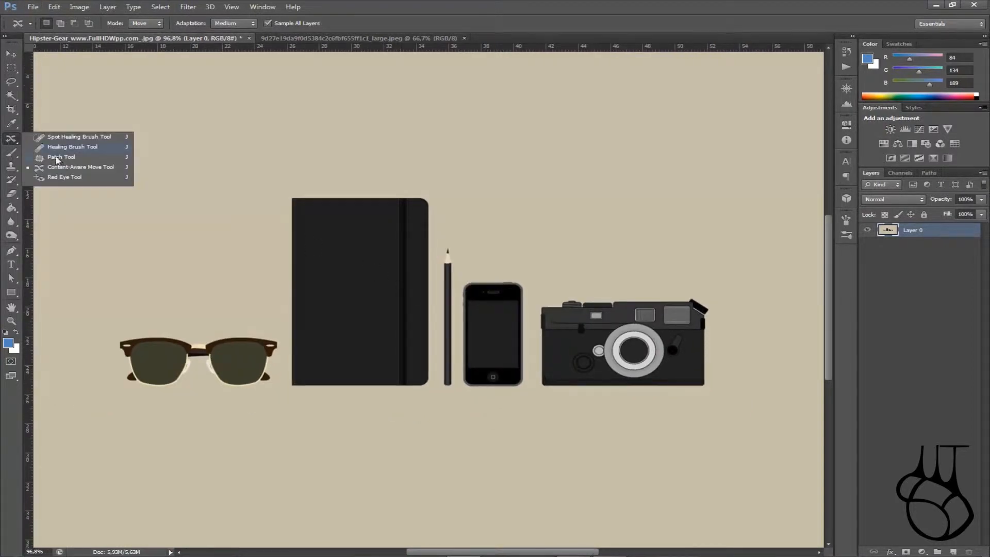
pyautogui.click(67, 167)
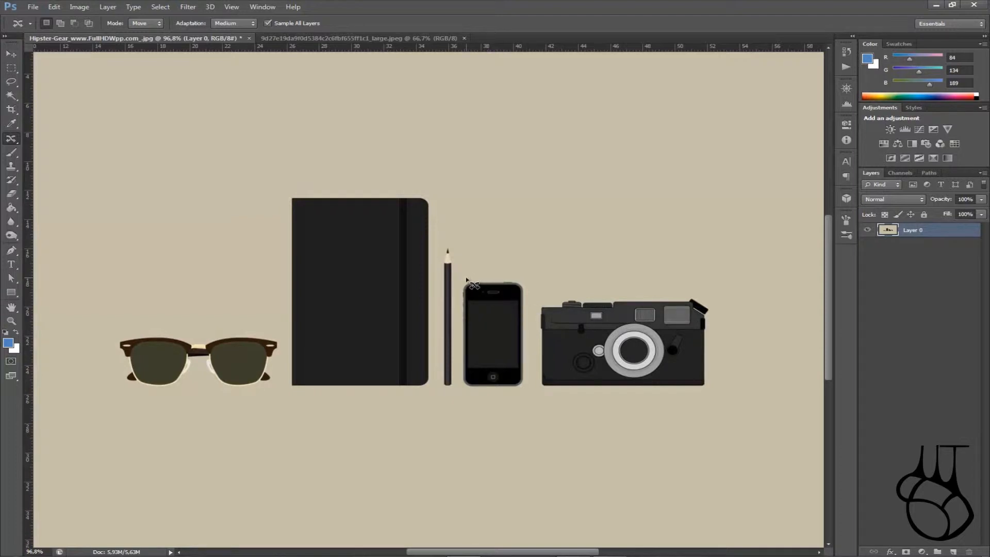
pyautogui.moveTo(466, 279)
pyautogui.mouseDown()
pyautogui.moveTo(525, 282)
pyautogui.moveTo(533, 327)
pyautogui.moveTo(525, 393)
pyautogui.moveTo(462, 393)
pyautogui.mouseUp()
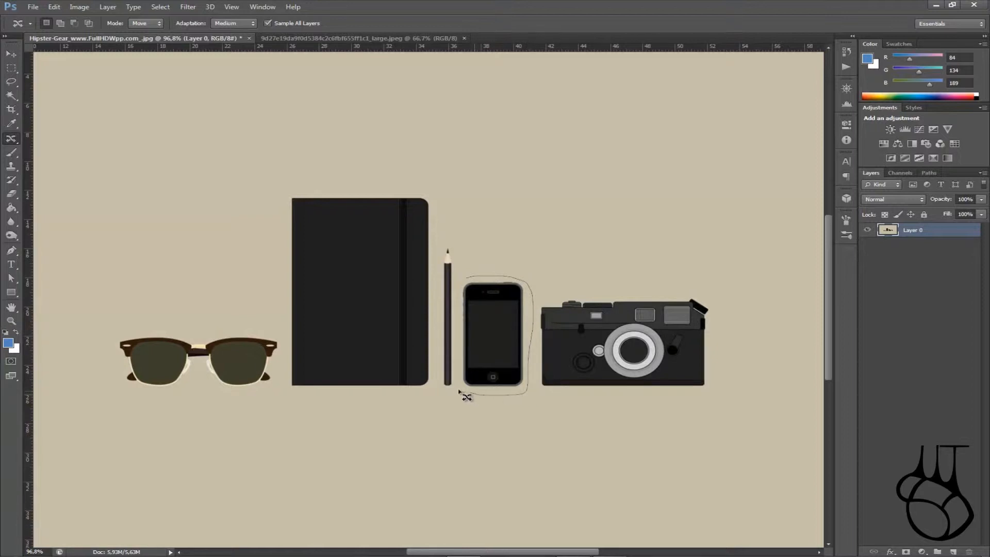
pyautogui.moveTo(455, 359); pyautogui.dragTo(465, 276)
pyautogui.moveTo(493, 334); pyautogui.dragTo(756, 331)
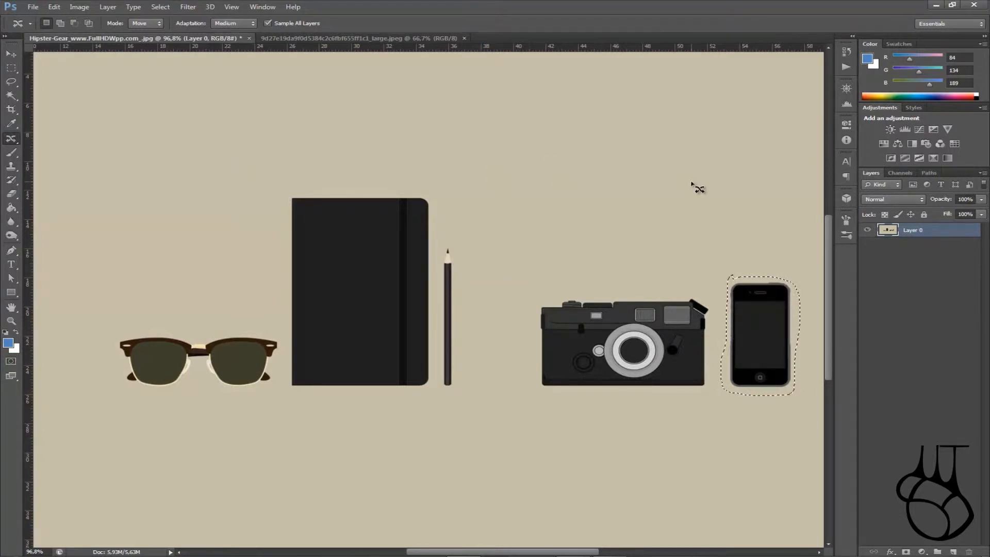
pyautogui.hotkey('ctrl', 'd')
# Step: Outline the pencil with Content-Aware Move, move it to the left of the sunglasses and deselect it
pyautogui.scroll(-5, 684, 285)
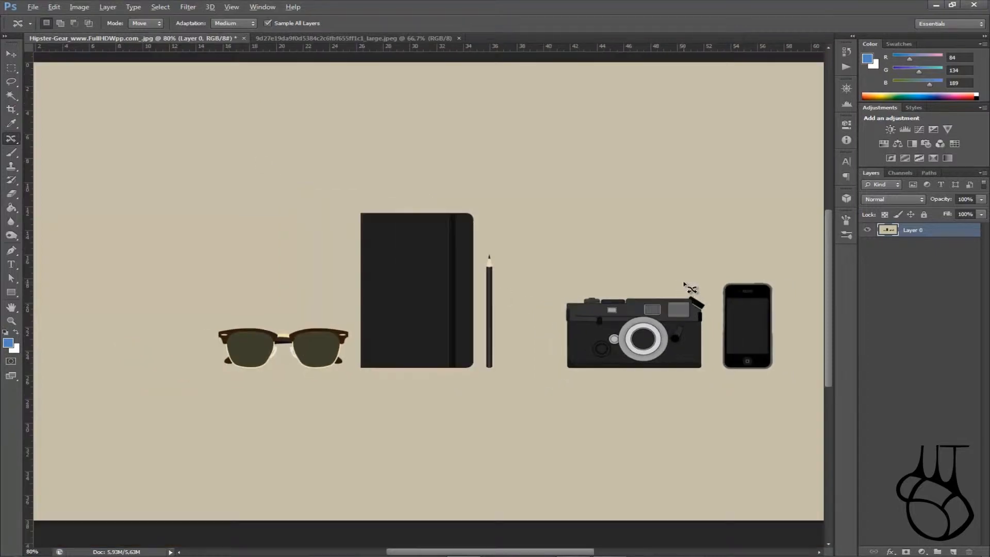
pyautogui.scroll(4, 578, 297)
pyautogui.scroll(11, 587, 314)
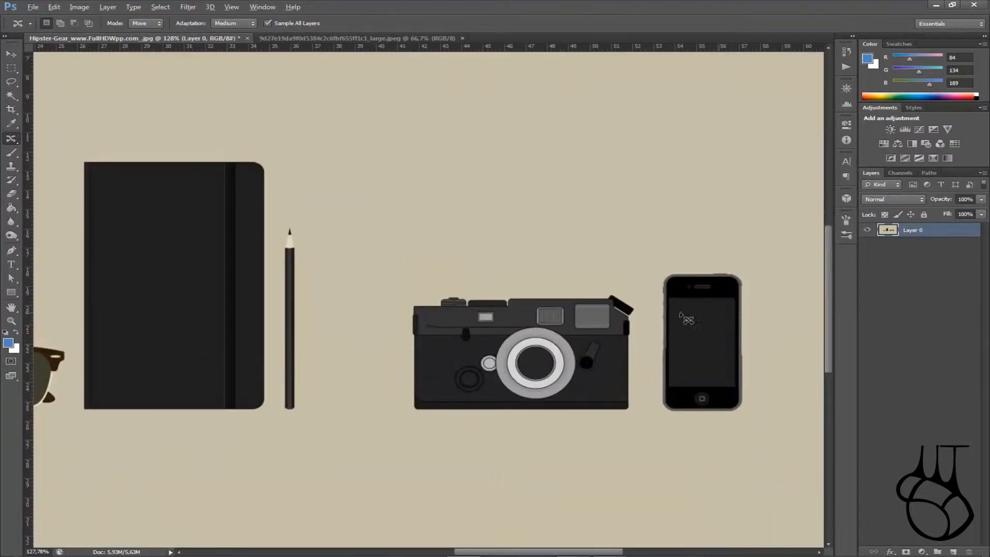
pyautogui.scroll(3, 731, 316)
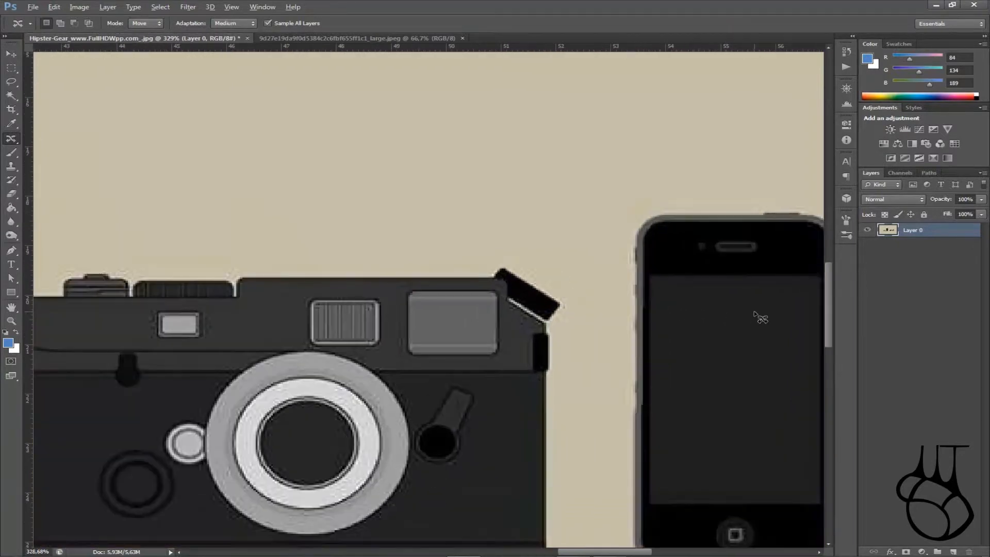
pyautogui.scroll(-3, 698, 320)
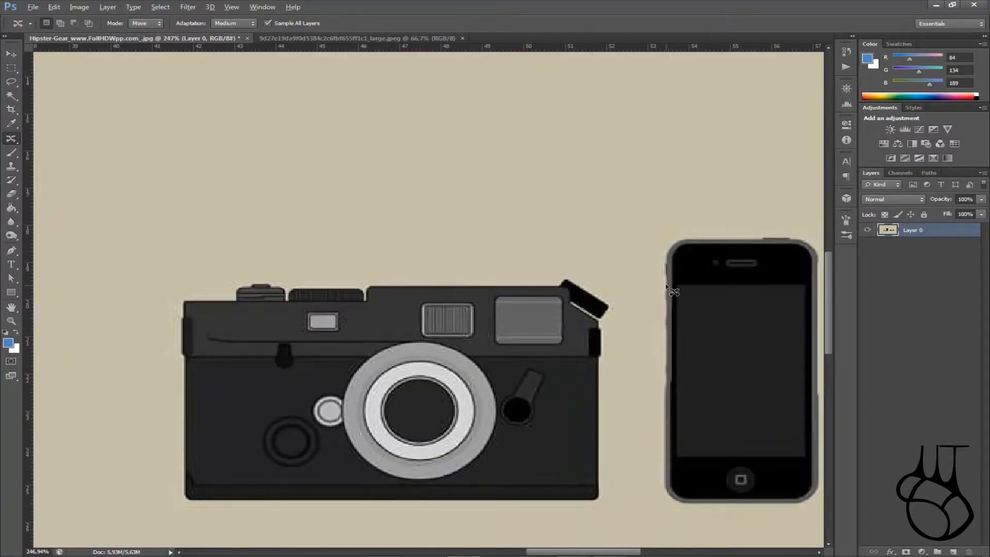
pyautogui.scroll(-8, 713, 364)
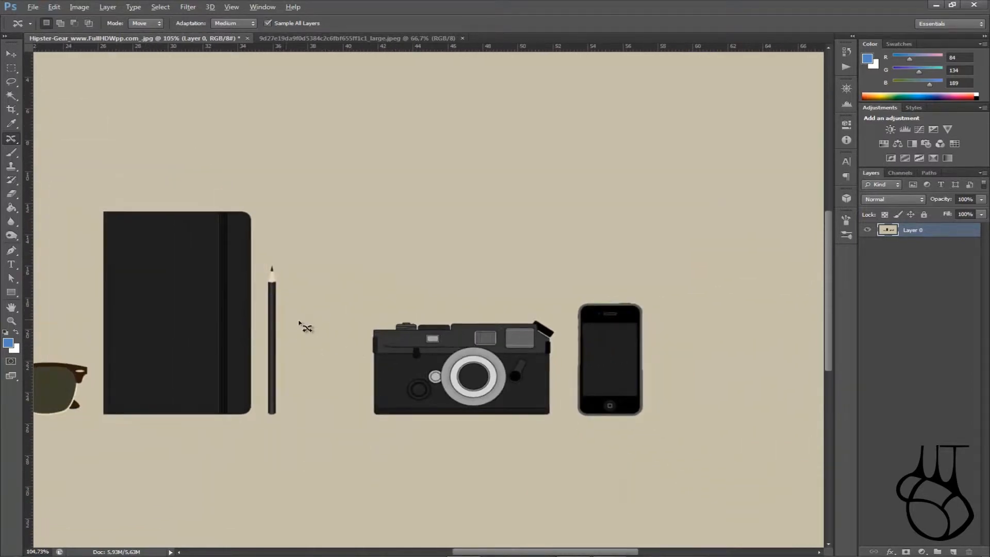
pyautogui.moveTo(525, 550); pyautogui.dragTo(478, 551)
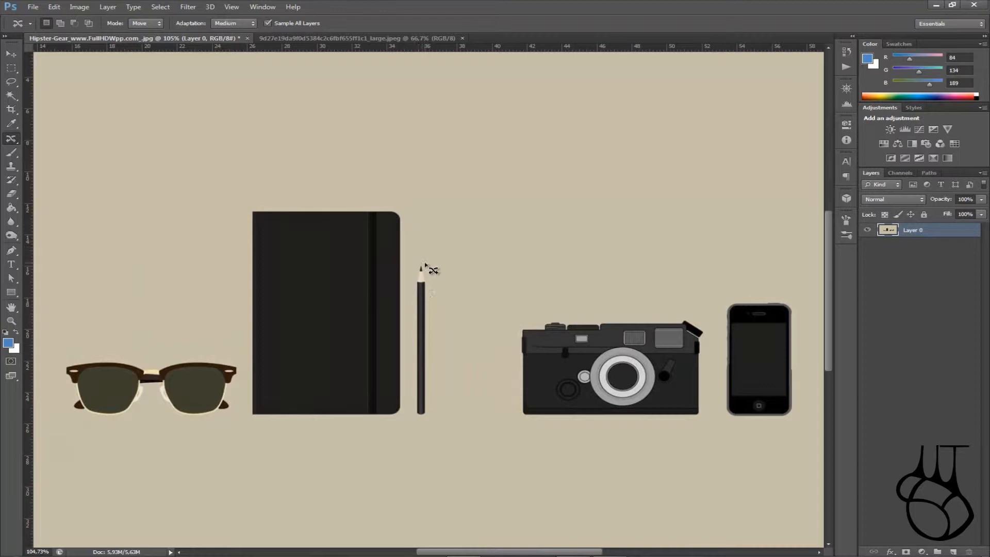
pyautogui.moveTo(421, 267)
pyautogui.mouseDown()
pyautogui.moveTo(406, 354)
pyautogui.moveTo(417, 417)
pyautogui.moveTo(432, 417)
pyautogui.moveTo(433, 404)
pyautogui.moveTo(430, 283)
pyautogui.mouseUp()
pyautogui.moveTo(435, 287); pyautogui.dragTo(17, 308)
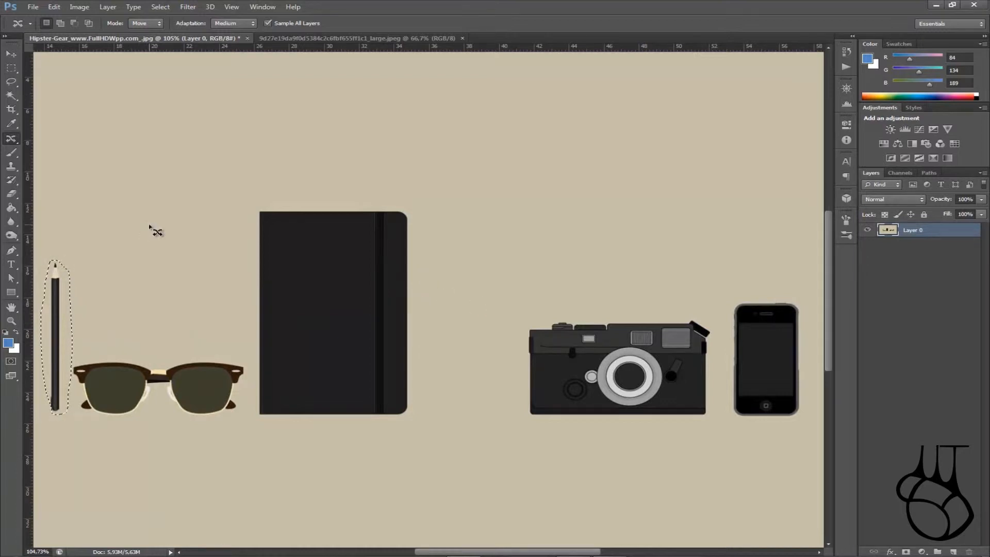
pyautogui.hotkey('ctrl', 'd')
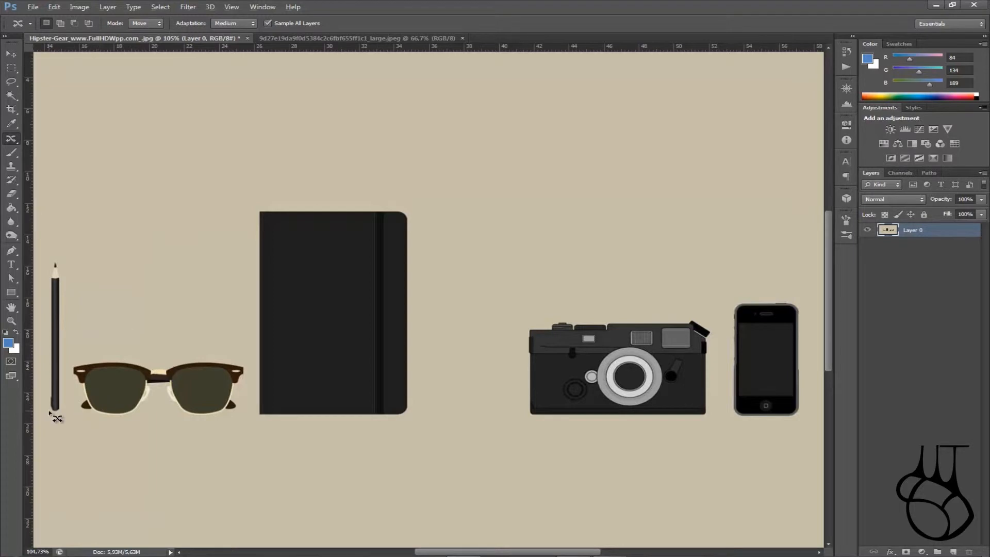
# Step: Outline the black notebook with Content-Aware Move, move it to the left of the pencil and deselect it
pyautogui.scroll(5, 55, 417)
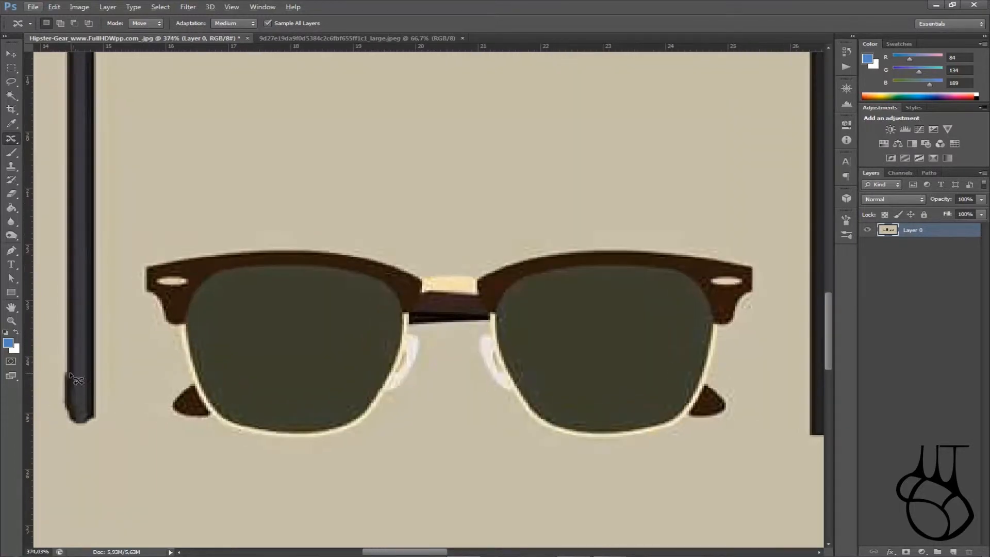
pyautogui.scroll(-4, 79, 405)
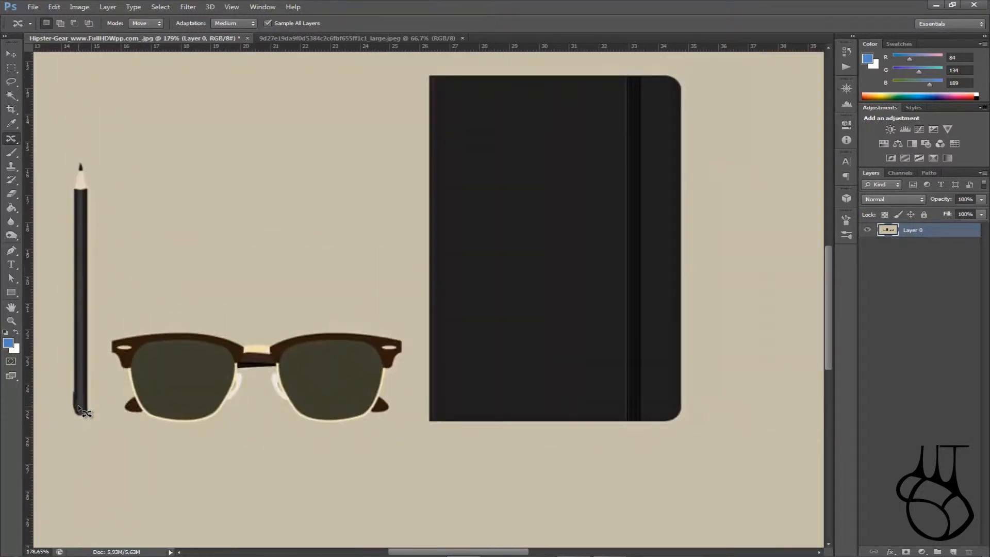
pyautogui.scroll(-2, 415, 320)
pyautogui.scroll(-1, 470, 221)
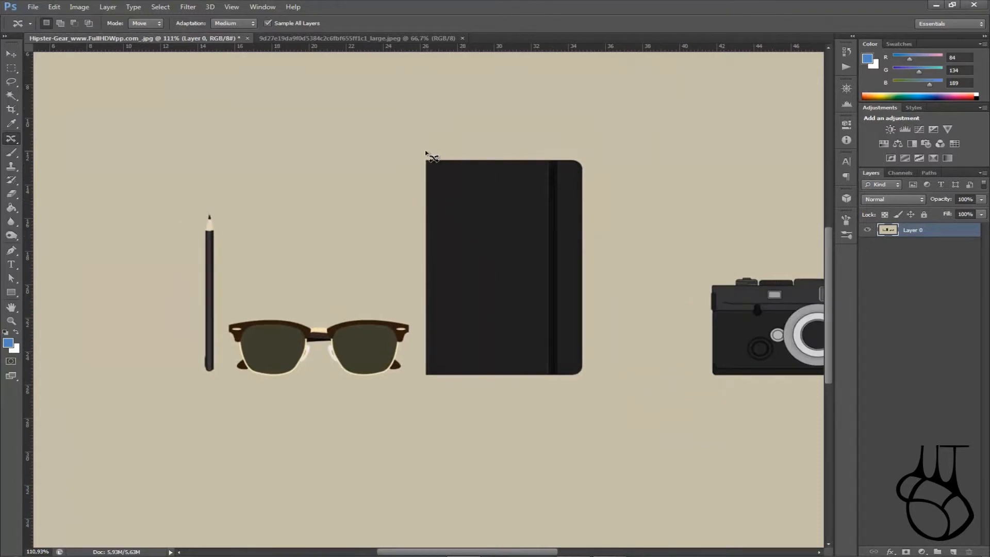
pyautogui.moveTo(424, 153)
pyautogui.mouseDown()
pyautogui.moveTo(566, 153)
pyautogui.moveTo(593, 164)
pyautogui.moveTo(596, 357)
pyautogui.moveTo(584, 382)
pyautogui.moveTo(451, 390)
pyautogui.moveTo(419, 379)
pyautogui.moveTo(424, 154)
pyautogui.mouseUp()
pyautogui.moveTo(487, 196)
pyautogui.mouseDown()
pyautogui.moveTo(287, 221)
pyautogui.moveTo(101, 207)
pyautogui.moveTo(97, 198)
pyautogui.mouseUp()
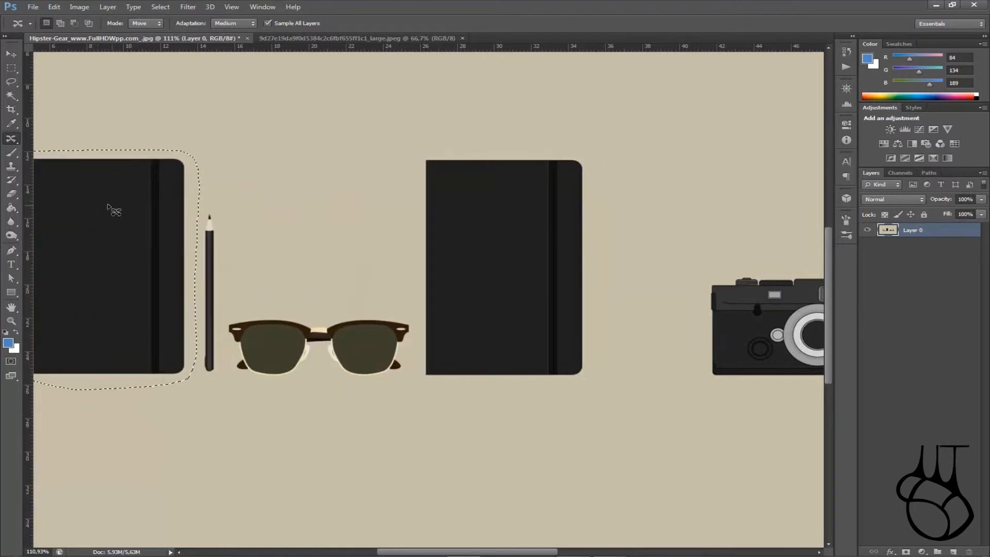
pyautogui.scroll(-2, 232, 303)
pyautogui.scroll(1, 73, 282)
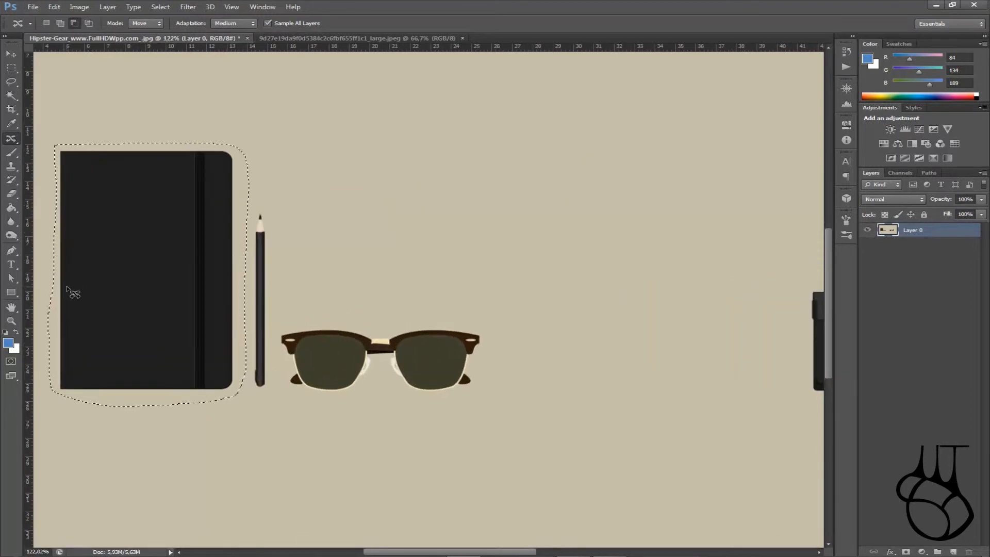
pyautogui.scroll(1, 73, 288)
pyautogui.hotkey('ctrl', 'd')
# Step: Outline the camera with Content-Aware Move, shift it left towards the sunglasses and clear the selection
pyautogui.scroll(-1, 443, 214)
pyautogui.scroll(-1, 533, 216)
pyautogui.scroll(-1, 658, 219)
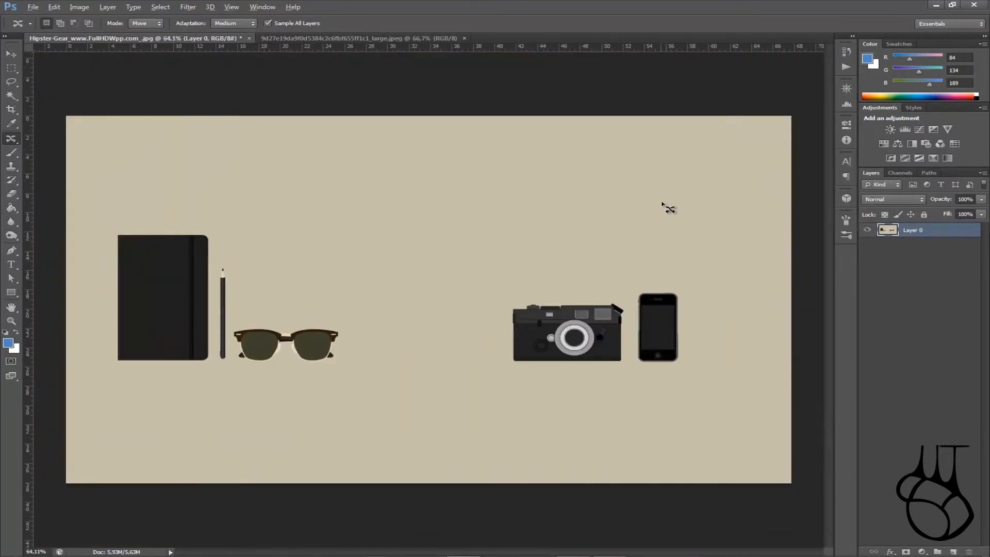
pyautogui.moveTo(503, 303)
pyautogui.mouseDown()
pyautogui.moveTo(565, 287)
pyautogui.moveTo(616, 297)
pyautogui.moveTo(627, 347)
pyautogui.moveTo(618, 367)
pyautogui.moveTo(539, 370)
pyautogui.moveTo(501, 345)
pyautogui.moveTo(517, 323)
pyautogui.moveTo(415, 331)
pyautogui.mouseUp()
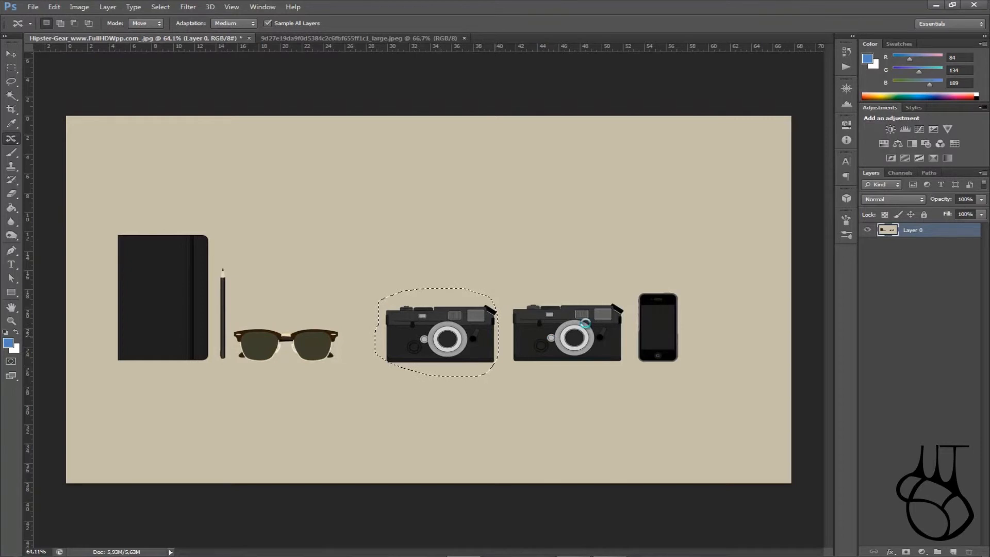
pyautogui.click(458, 277)
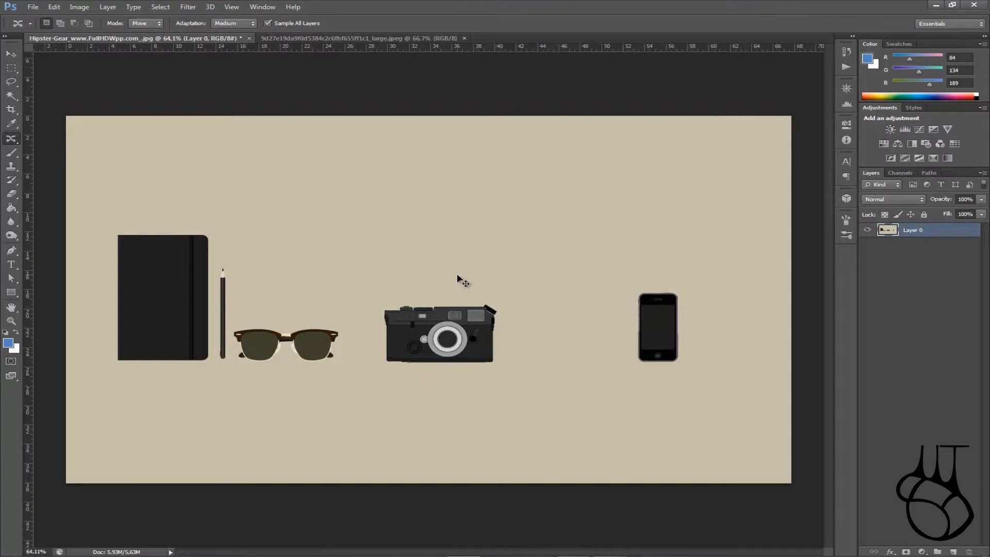
# Step: Switch to the open fish image and outline the two overlapping small fish below the wave with the Content-Aware Move tool
pyautogui.click(352, 39)
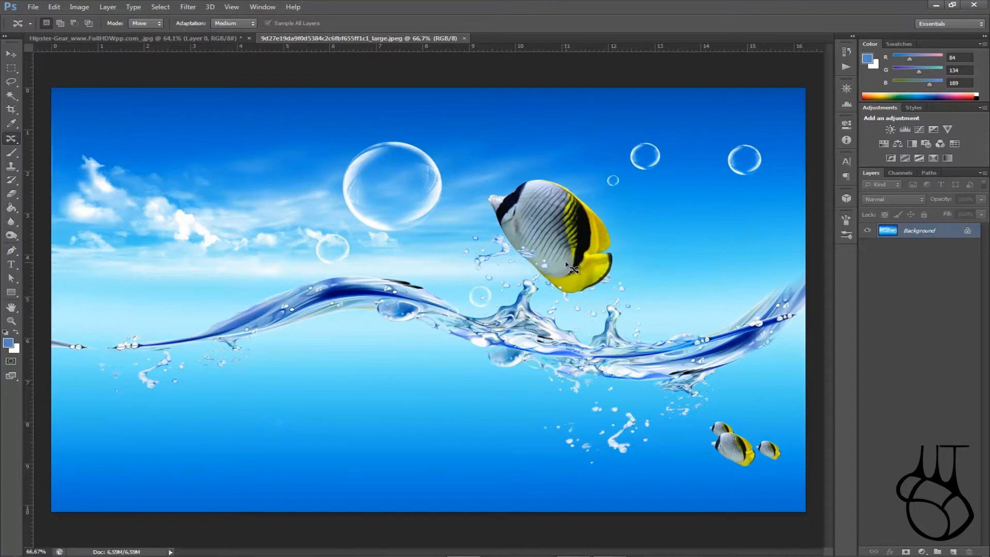
pyautogui.scroll(2, 773, 455)
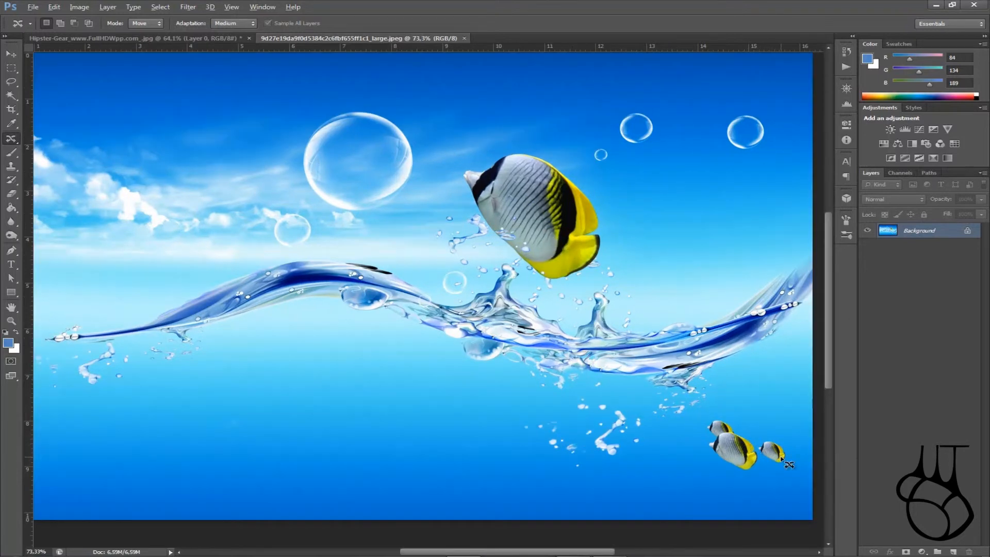
pyautogui.scroll(5, 792, 459)
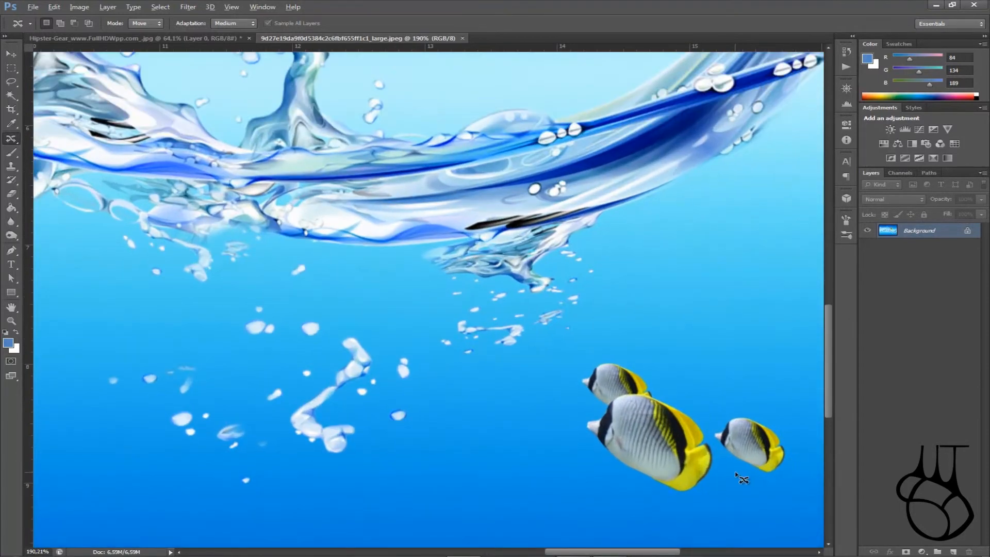
pyautogui.scroll(1, 742, 500)
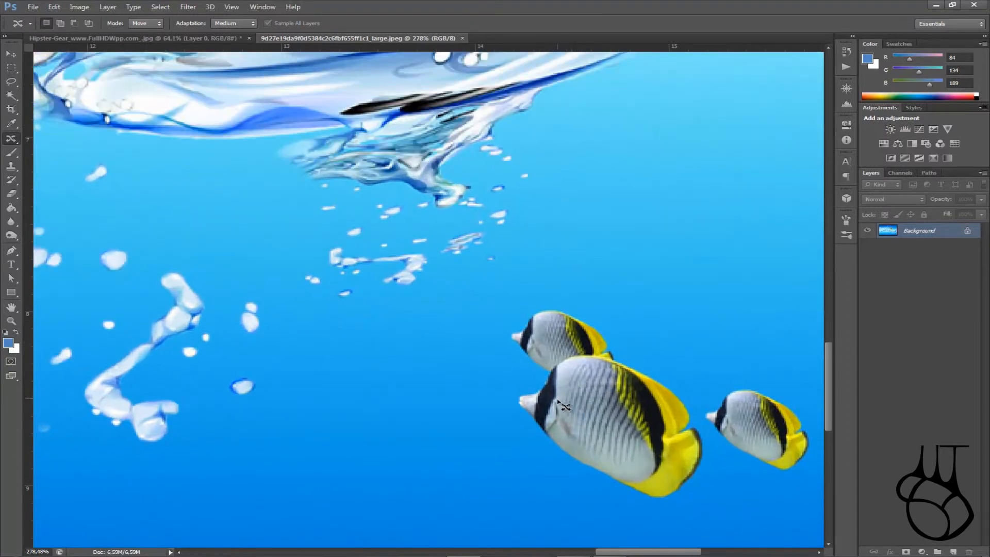
pyautogui.press('alt')
pyautogui.press('alt')
# Step: Move the two selected small fish horizontally to the empty water on the left side of the image and deselect them
pyautogui.scroll(-6, 549, 381)
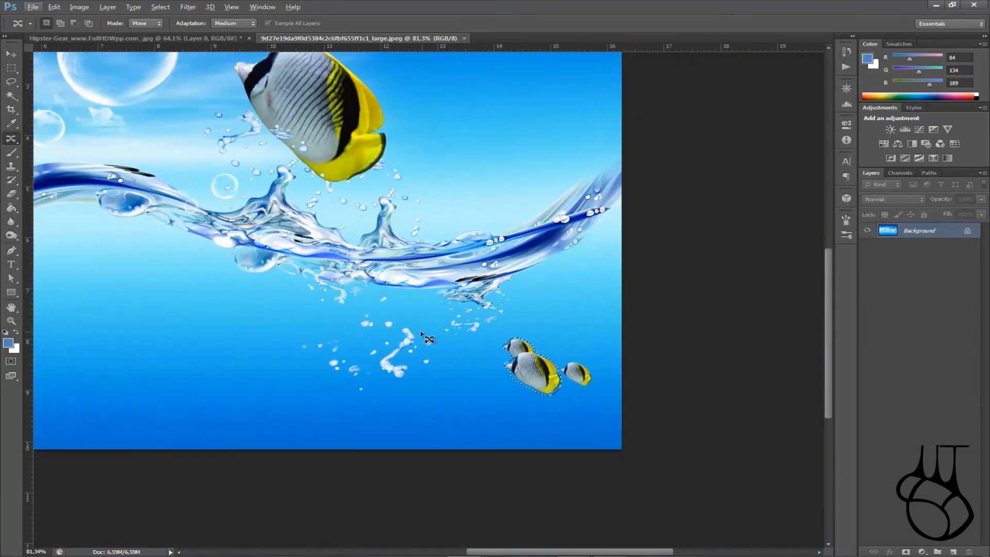
pyautogui.scroll(5, 317, 355)
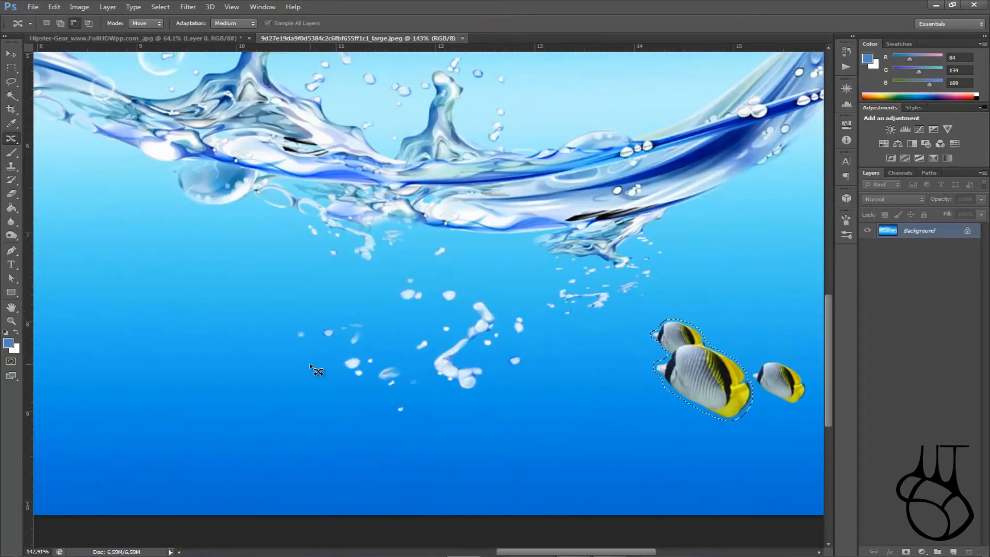
pyautogui.scroll(-6, 424, 347)
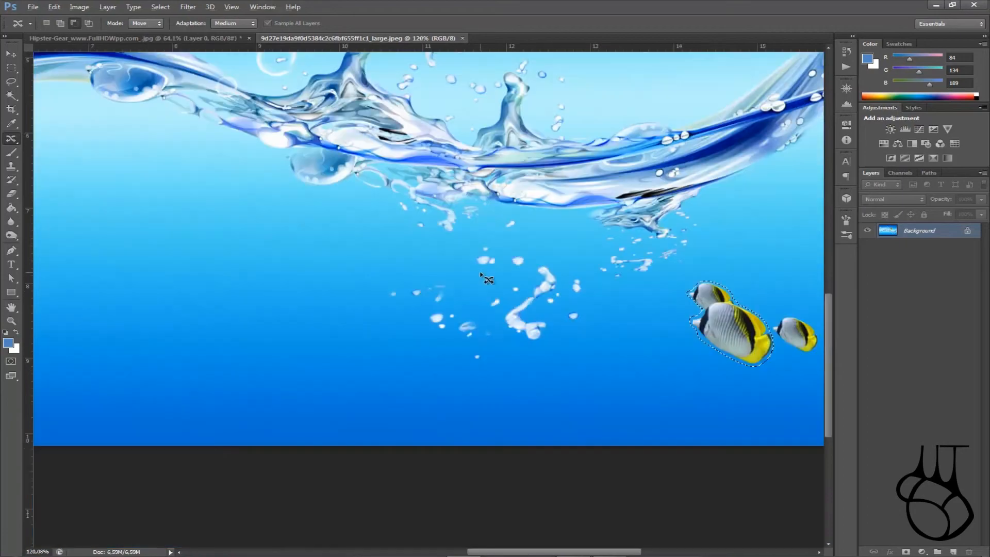
pyautogui.scroll(-3, 536, 334)
pyautogui.scroll(5, 536, 334)
pyautogui.scroll(-3, 512, 341)
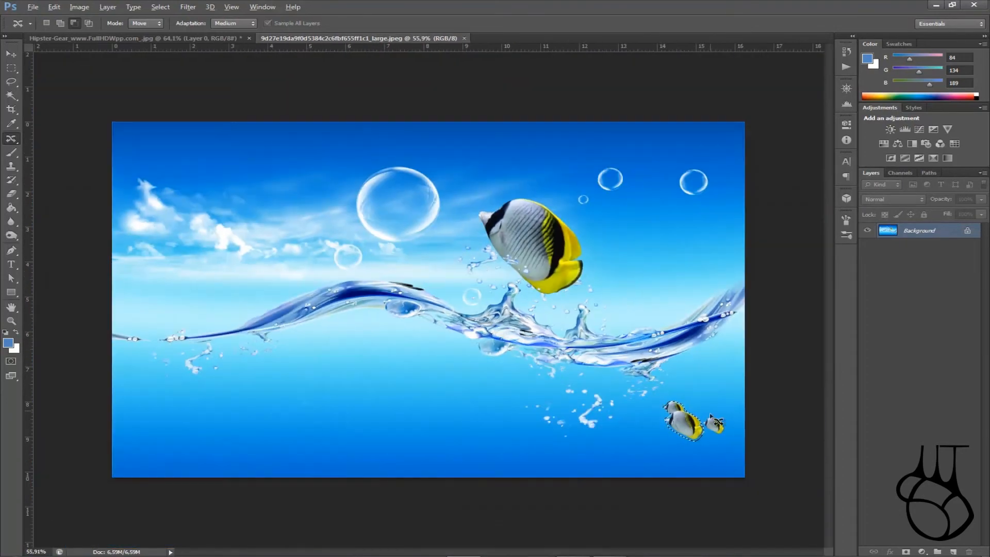
pyautogui.scroll(4, 755, 439)
pyautogui.moveTo(755, 438); pyautogui.dragTo(204, 435)
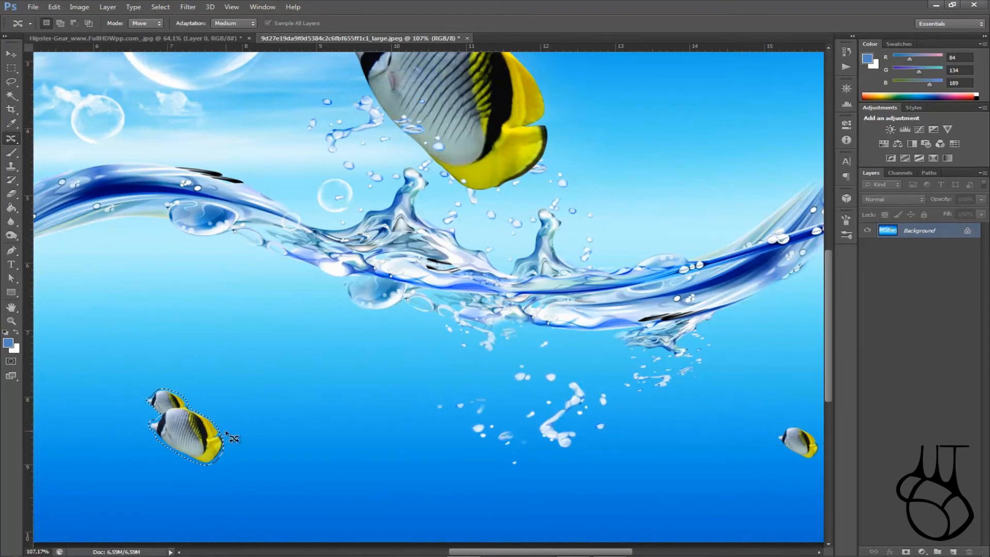
pyautogui.hotkey('ctrl', 'd')
pyautogui.scroll(-2, 189, 423)
pyautogui.scroll(-2, 410, 420)
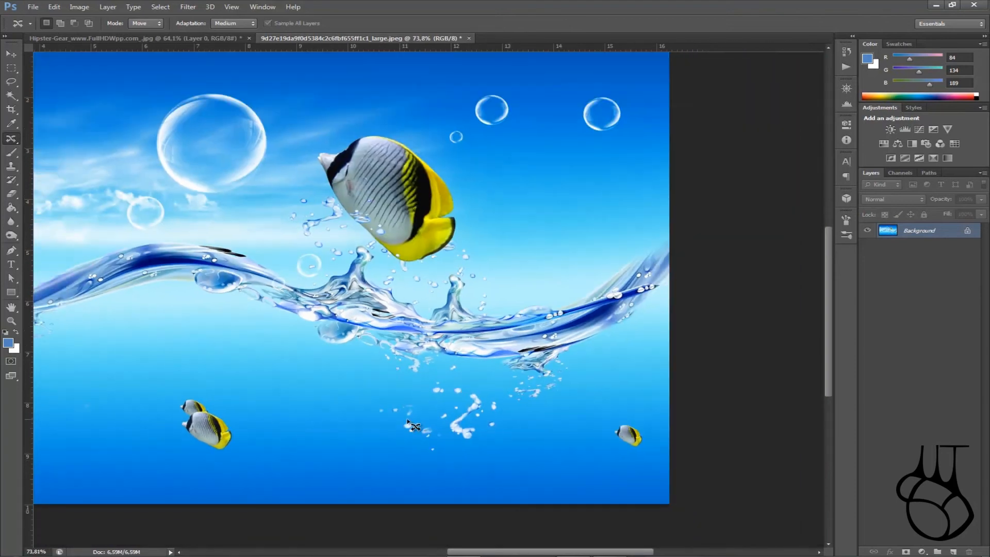